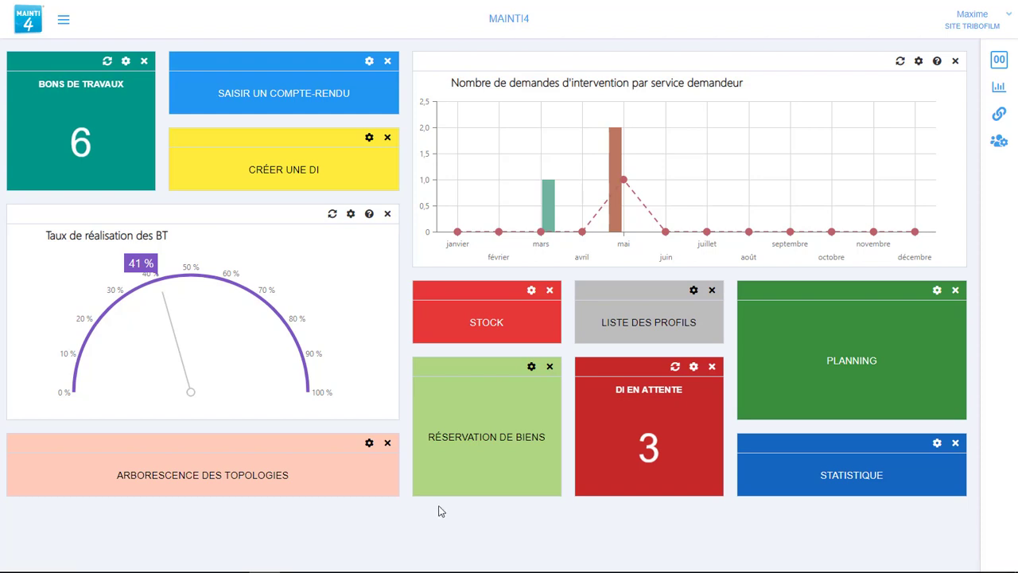
# In the work order list, select the "À réaliser" order, check its report creation option, and return to the dashboard
pyautogui.click(96, 144)
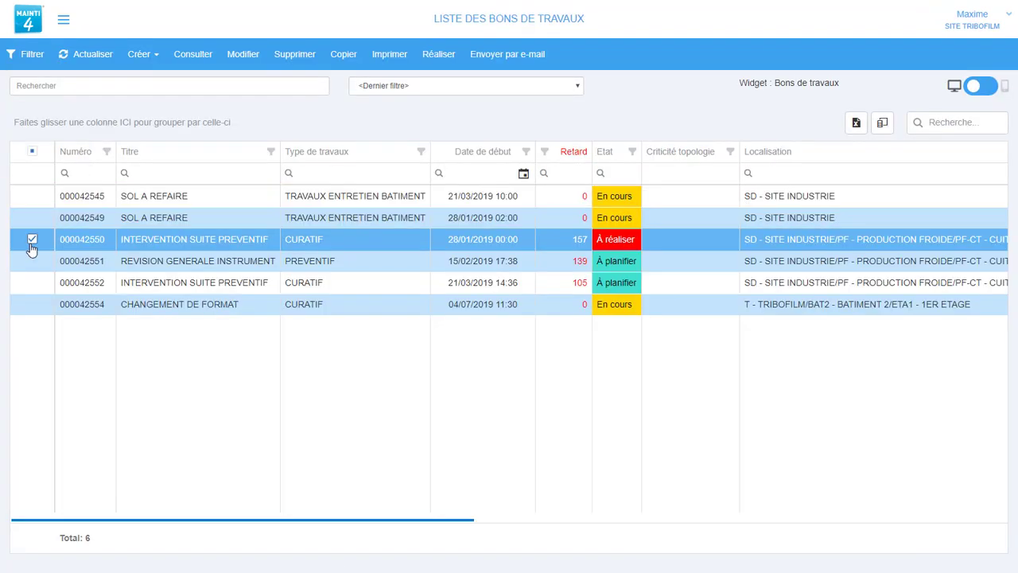
pyautogui.click(158, 55)
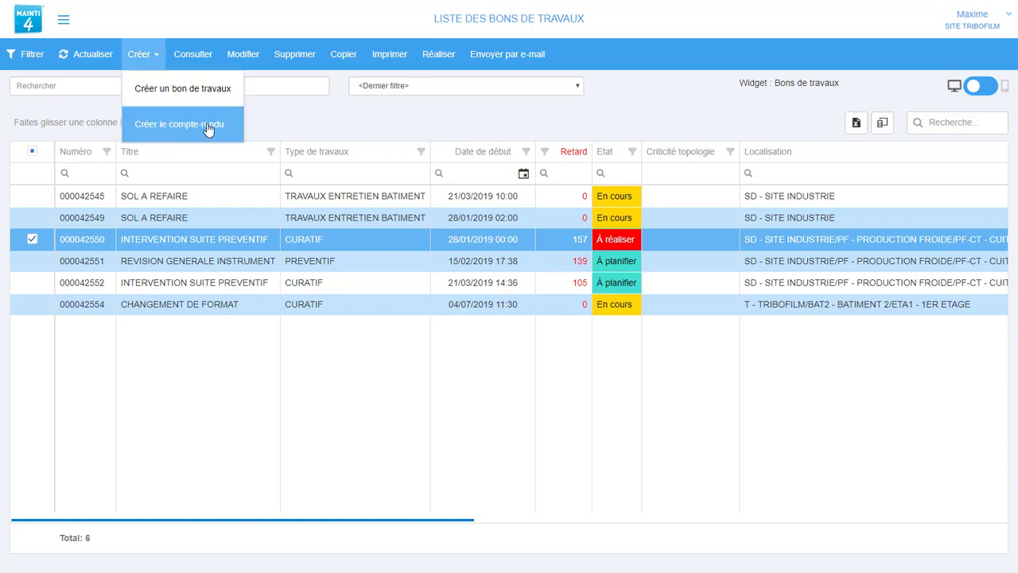
pyautogui.click(36, 26)
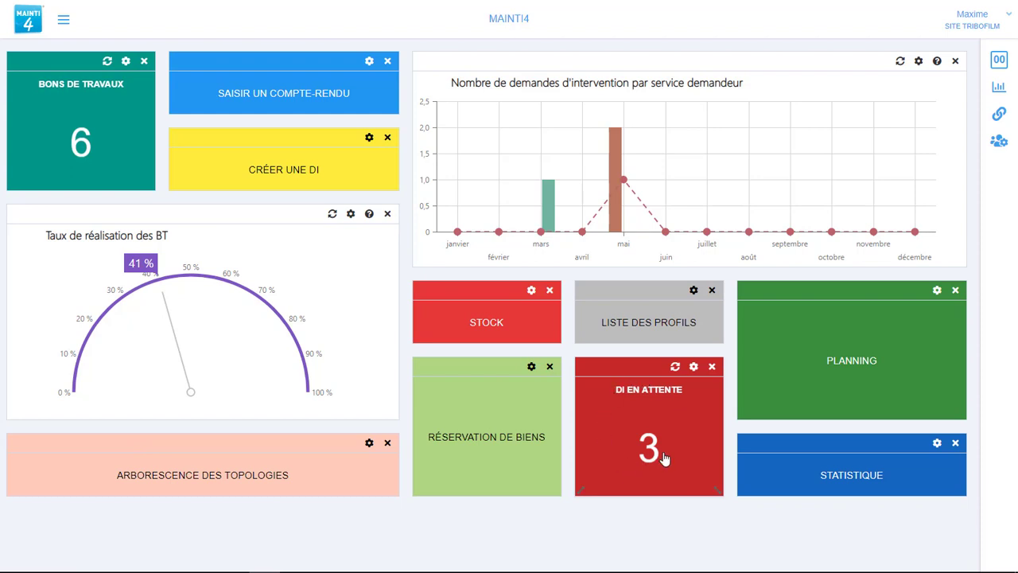
# From the planning, start a report for the CHANGEMENT DE FORMAT intervention scheduled Thursday 4 July, 11:30 - 12:30
pyautogui.click(891, 363)
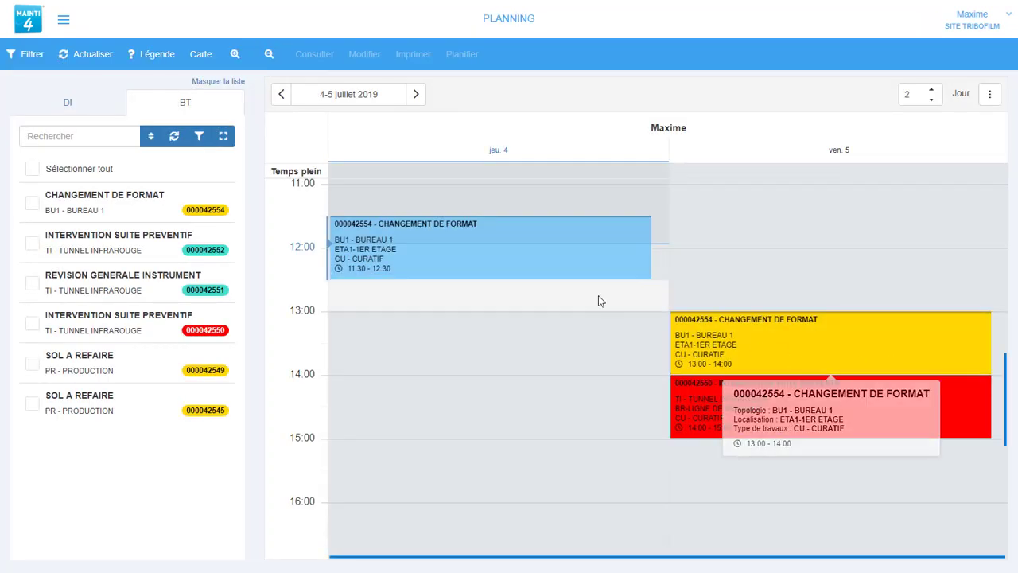
pyautogui.moveTo(528, 259)
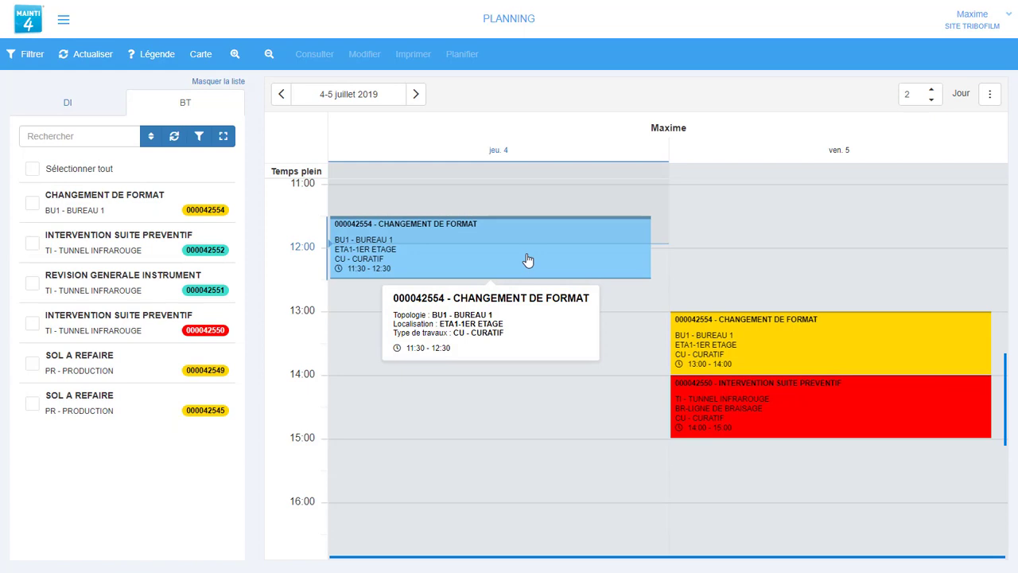
pyautogui.rightClick(528, 260)
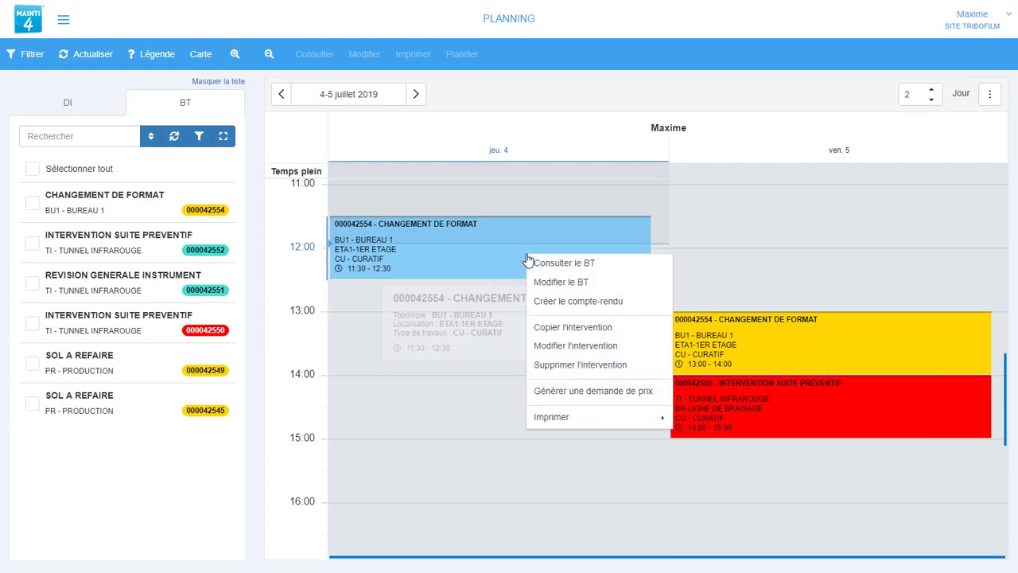
pyautogui.click(555, 308)
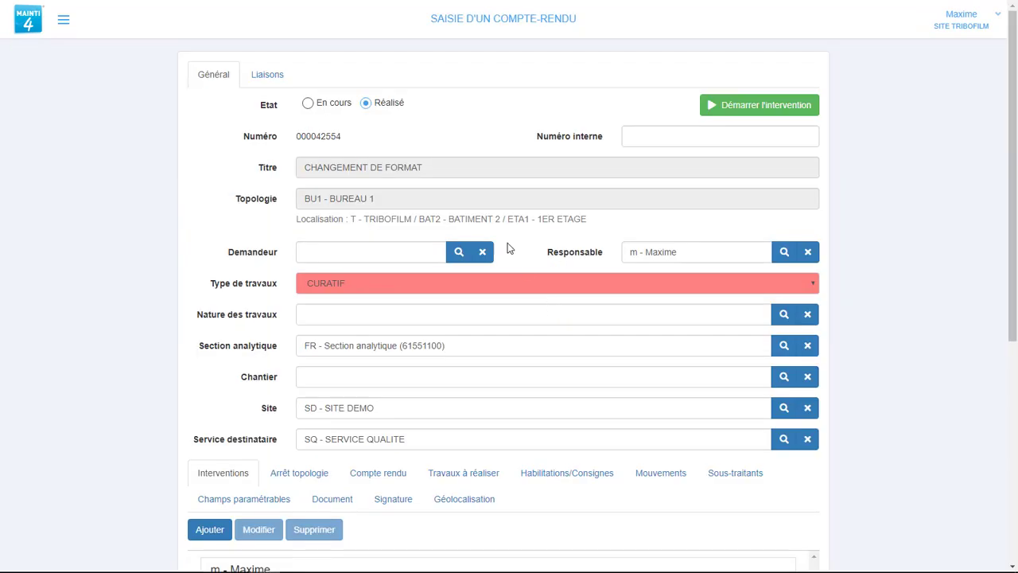
# Examine the full report form's sections, including Arrêt topologie, Compte rendu and Habilitations/Consignes, and return to the dashboard without saving
pyautogui.click(275, 474)
pyautogui.click(398, 474)
pyautogui.click(461, 476)
pyautogui.click(235, 476)
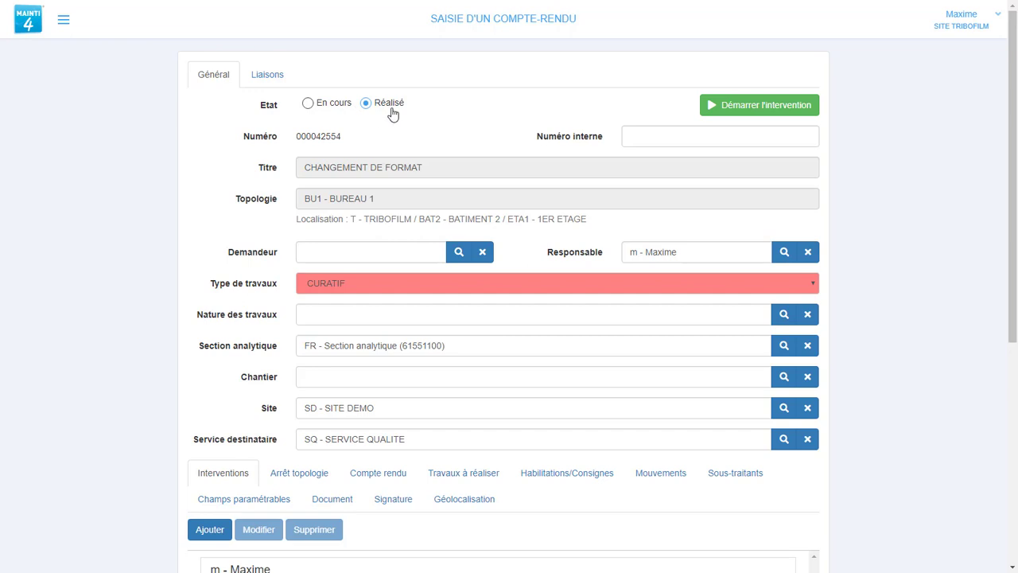
pyautogui.scroll(-2, 283, 334)
pyautogui.click(280, 352)
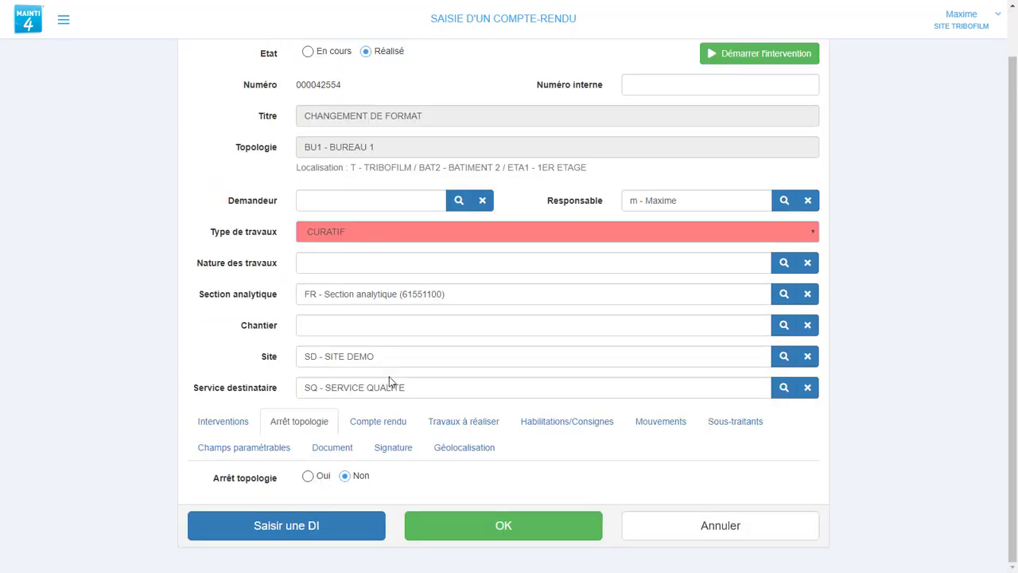
pyautogui.click(383, 422)
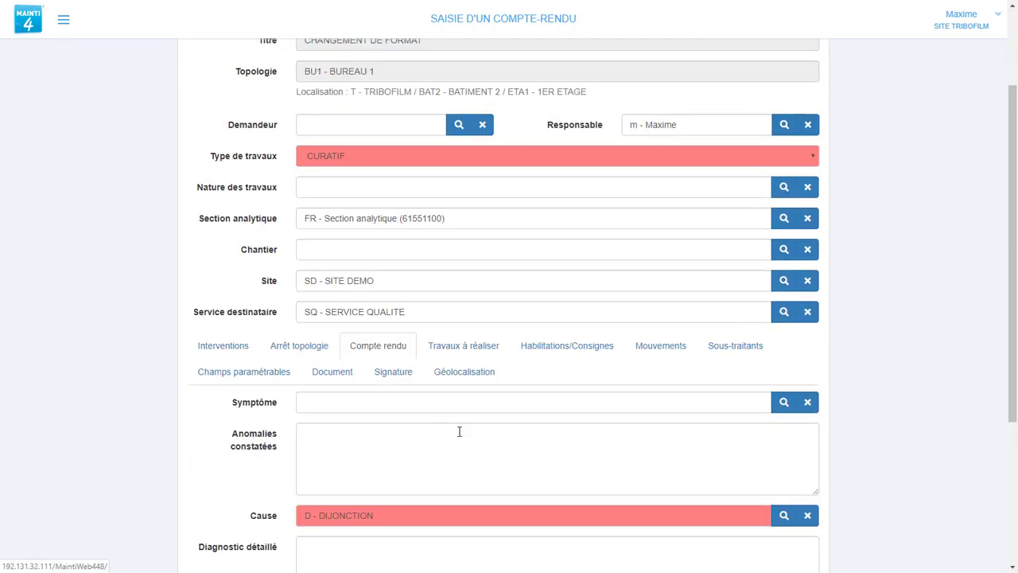
pyautogui.click(591, 355)
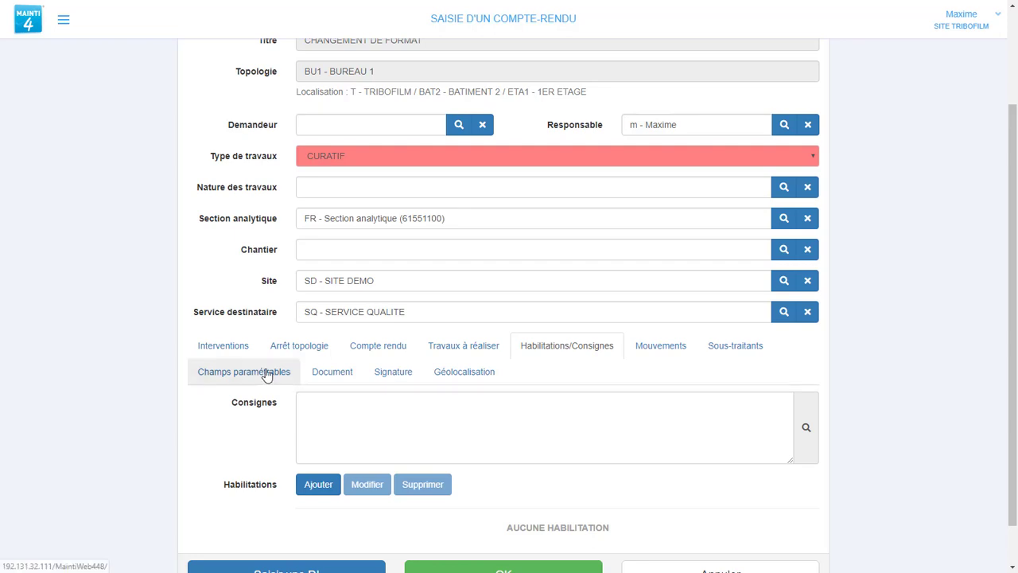
pyautogui.scroll(2, 268, 376)
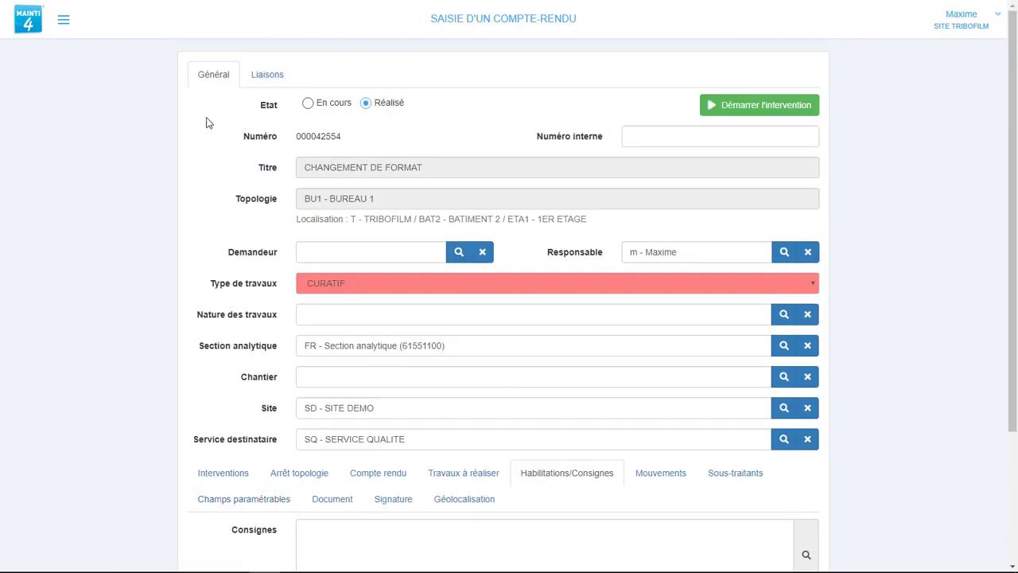
pyautogui.click(27, 24)
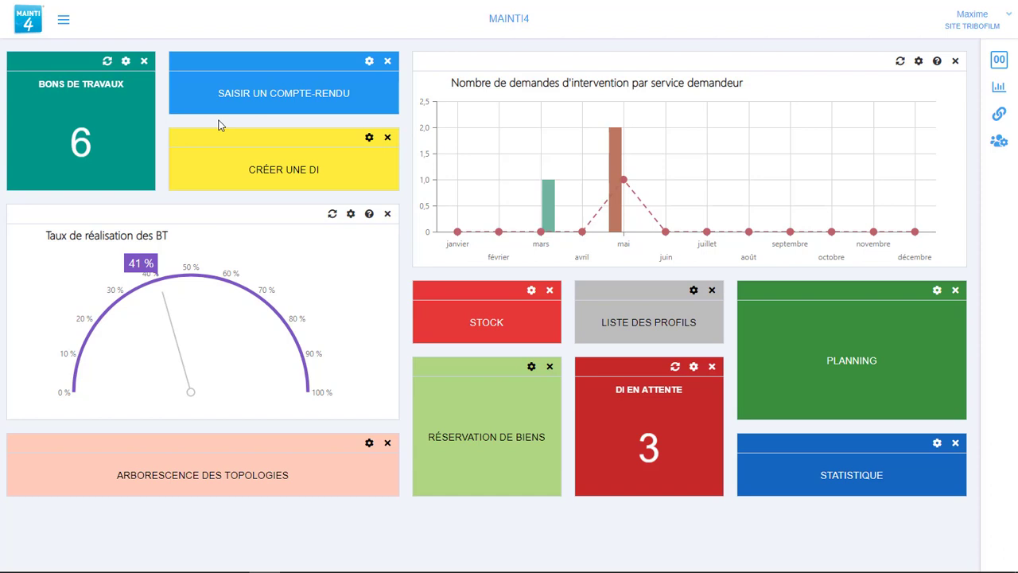
# Open the report personalisation settings under Administration and set the form type to Personnalisé
pyautogui.click(64, 19)
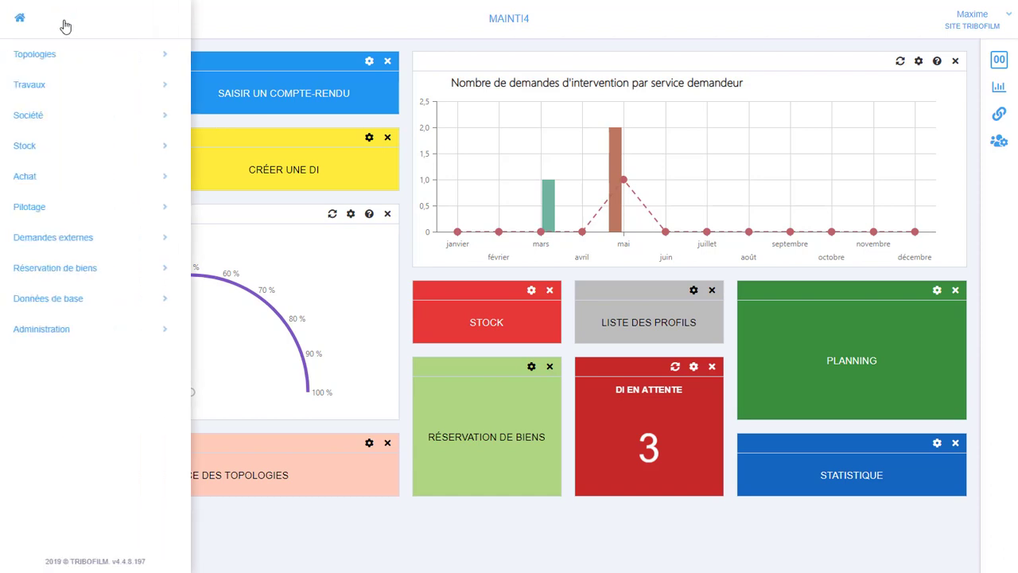
pyautogui.click(54, 334)
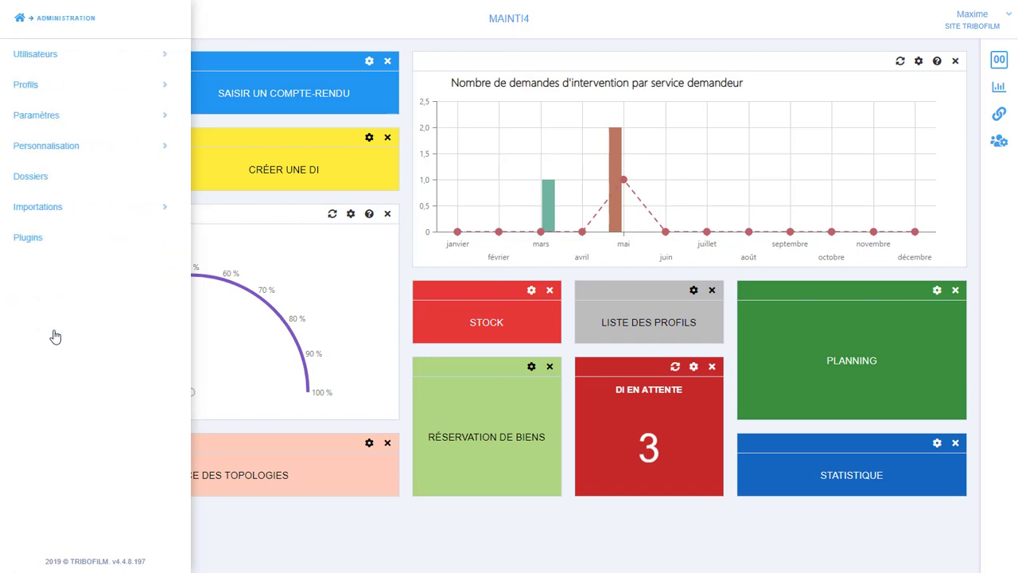
pyautogui.click(35, 155)
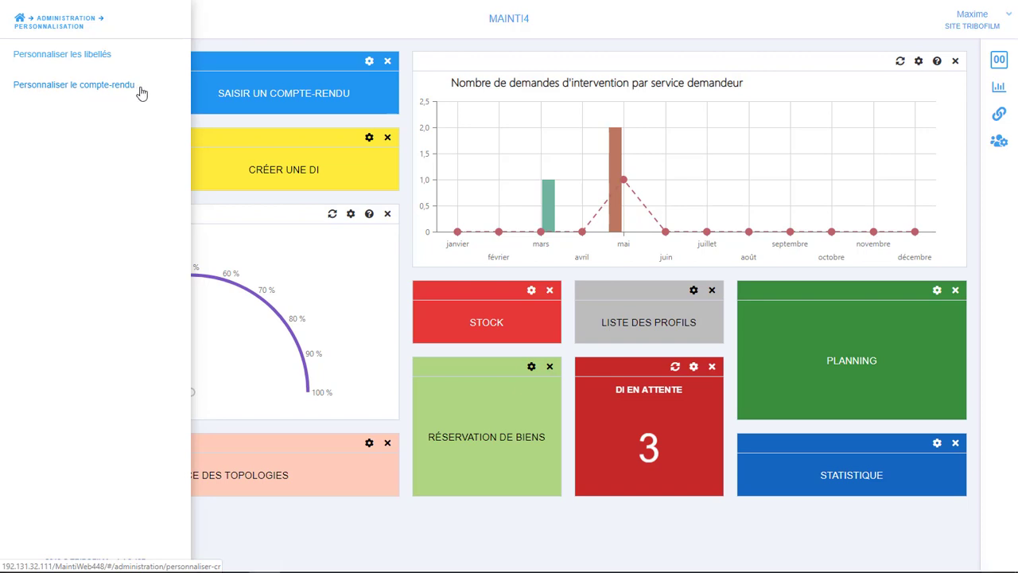
pyautogui.click(54, 88)
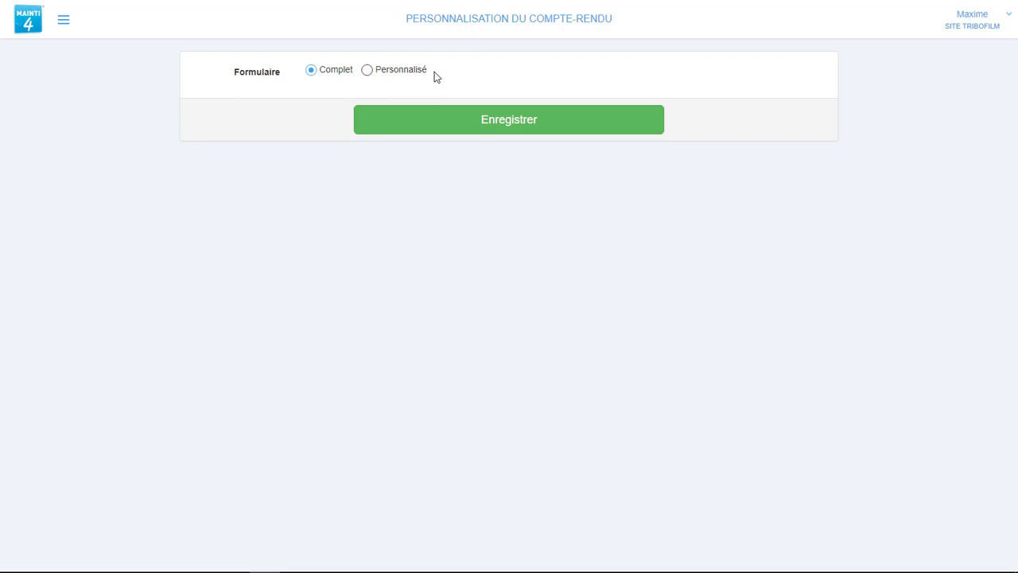
pyautogui.click(401, 71)
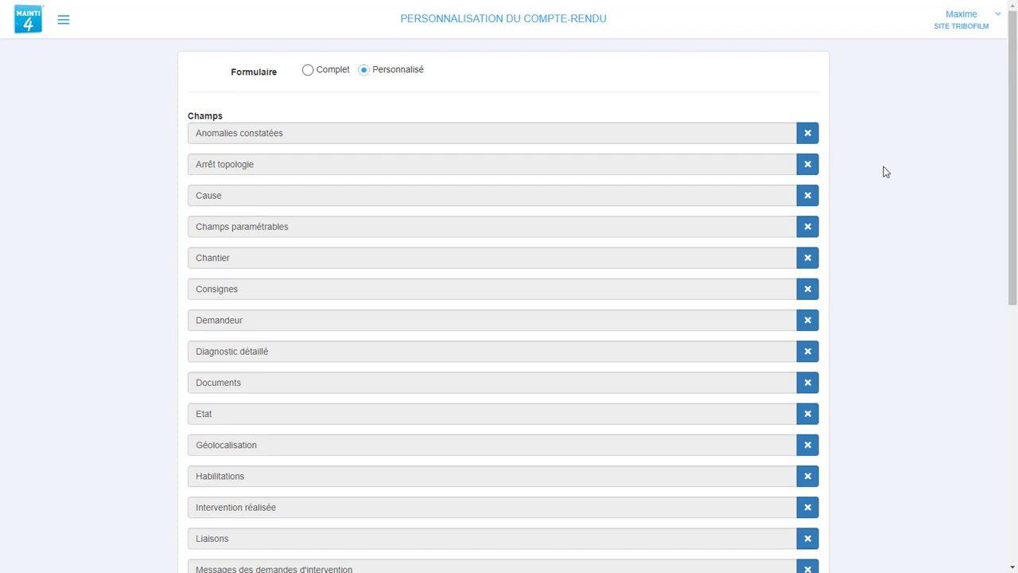
# Empty the custom report form's field list, removing the first six fields individually and clearing all the rest at once
pyautogui.moveTo(1014, 55); pyautogui.dragTo(1012, 77)
pyautogui.scroll(1, 800, 114)
pyautogui.click(807, 133)
pyautogui.click(807, 133)
pyautogui.click(807, 133)
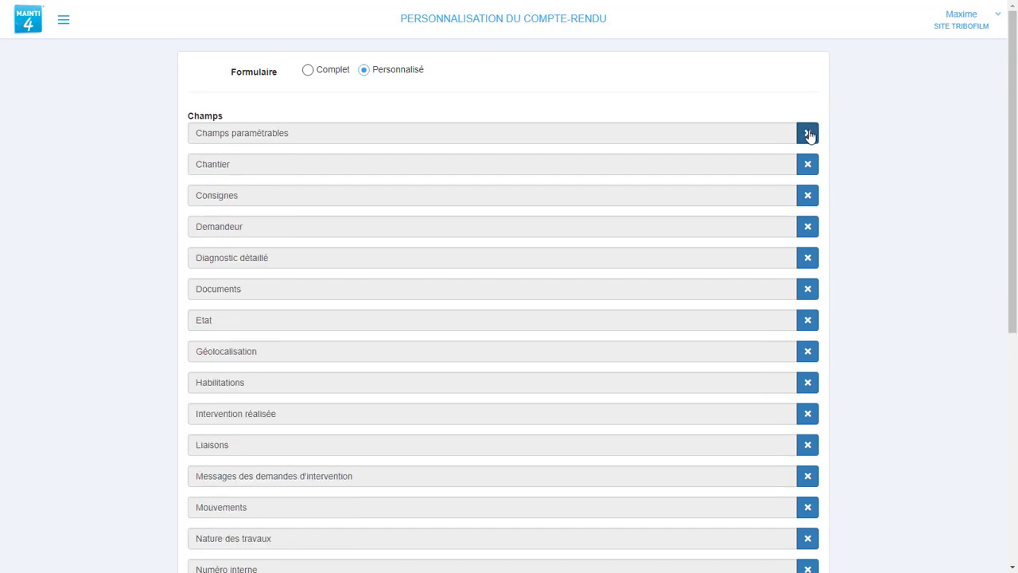
pyautogui.click(808, 133)
pyautogui.click(807, 133)
pyautogui.click(807, 133)
pyautogui.scroll(-4, 882, 232)
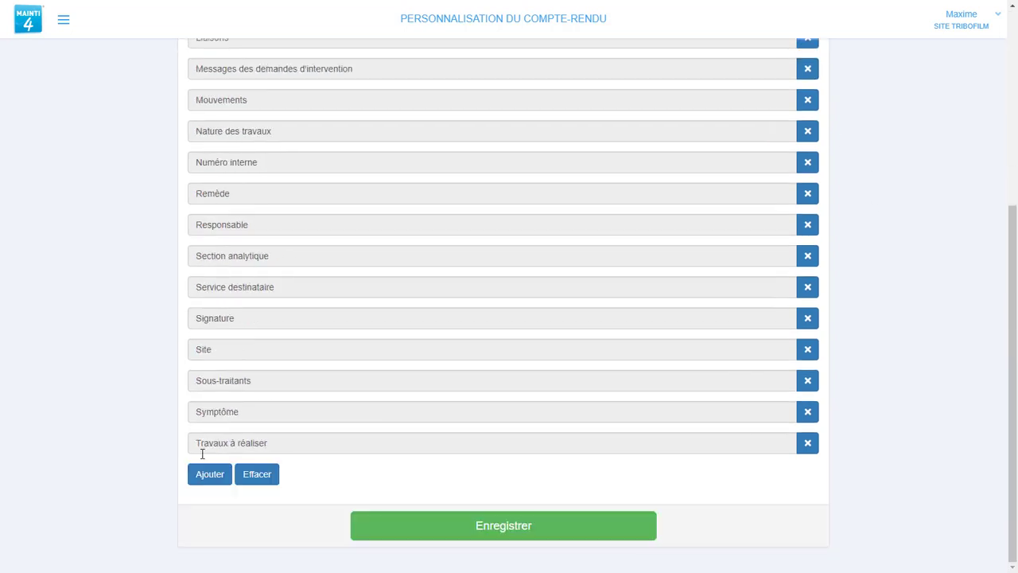
pyautogui.click(258, 475)
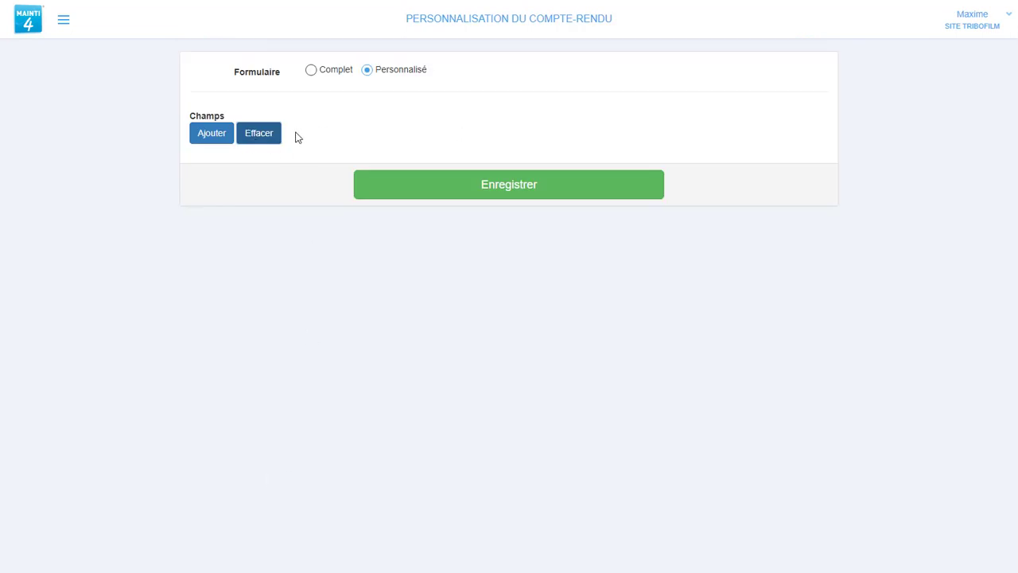
# Add the fields Champs paramétrables, Demandeur and Mouvements to the custom report form and save the personalisation
pyautogui.click(203, 135)
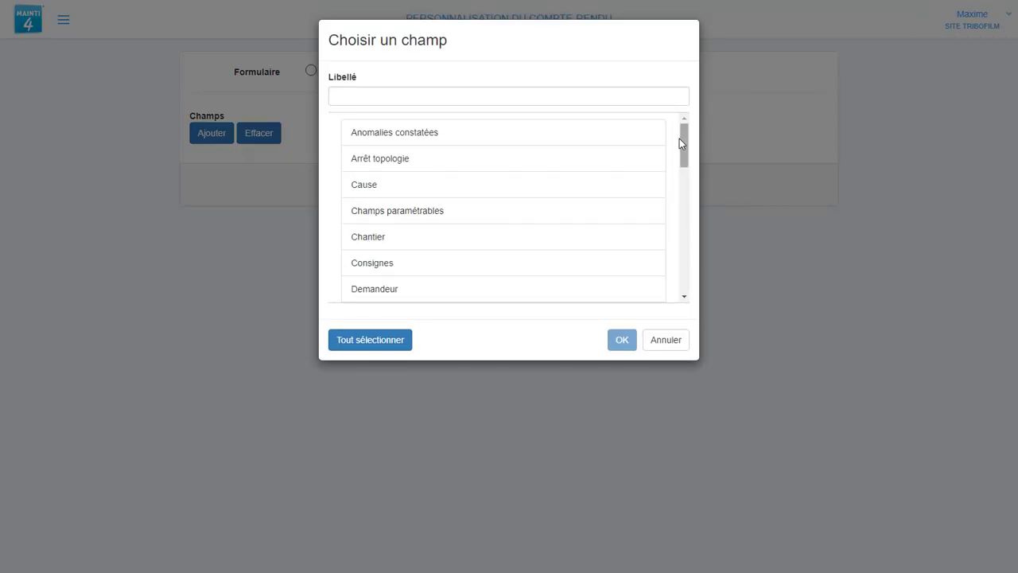
pyautogui.scroll(-3, 686, 152)
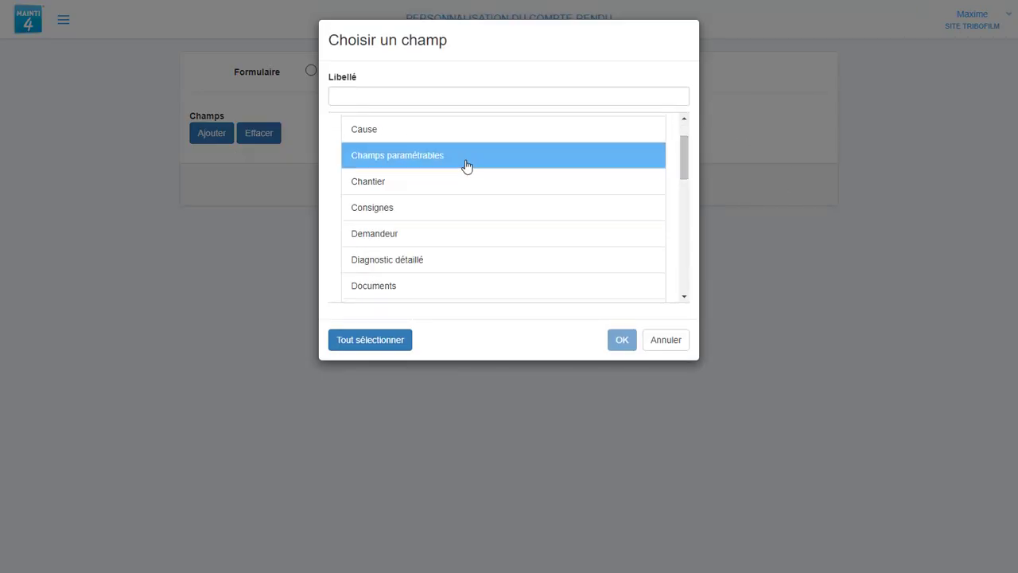
pyautogui.click(469, 162)
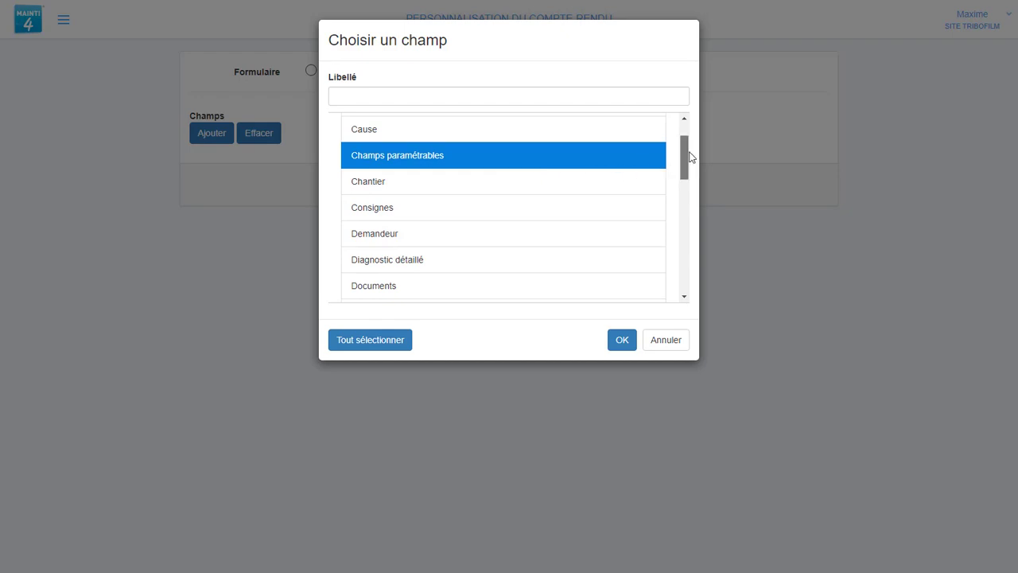
pyautogui.scroll(-2, 689, 159)
pyautogui.click(423, 177)
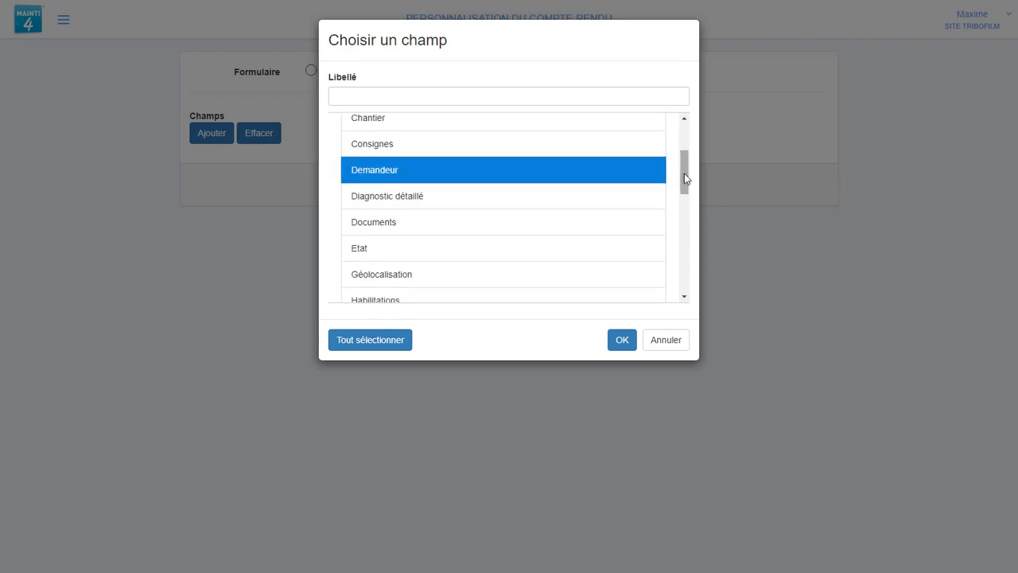
pyautogui.moveTo(686, 177); pyautogui.dragTo(689, 217)
pyautogui.click(438, 256)
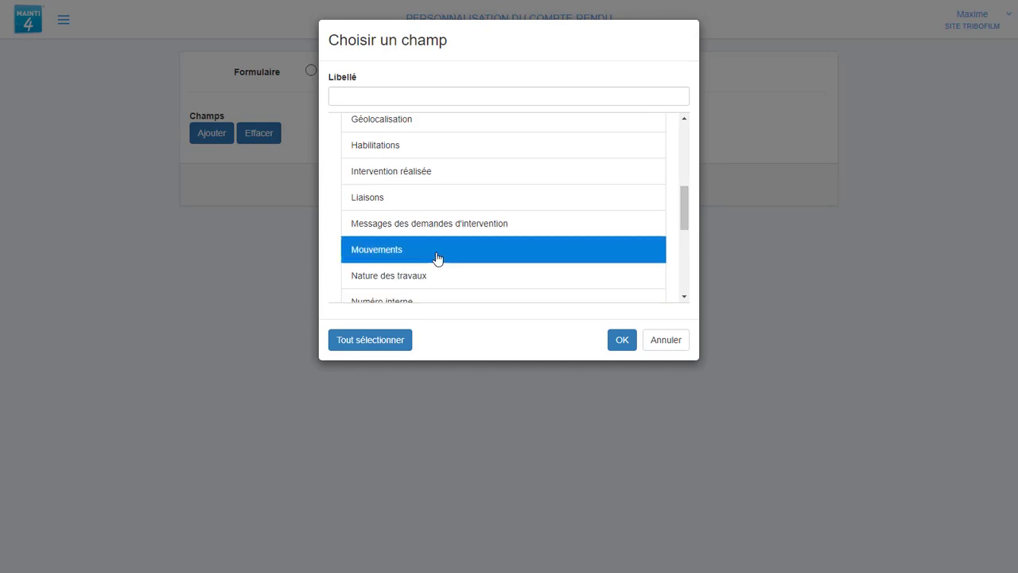
pyautogui.click(620, 340)
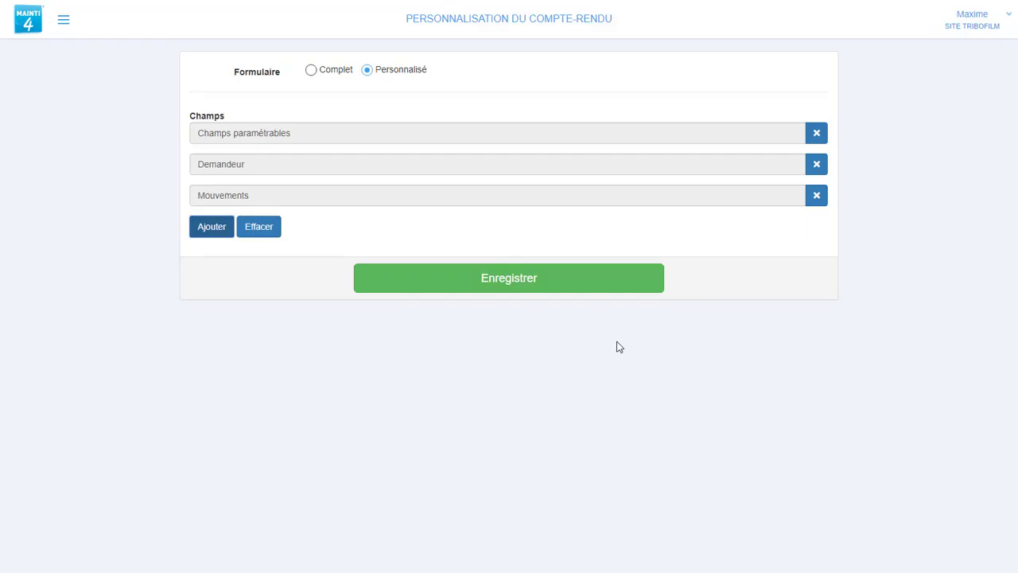
pyautogui.click(436, 290)
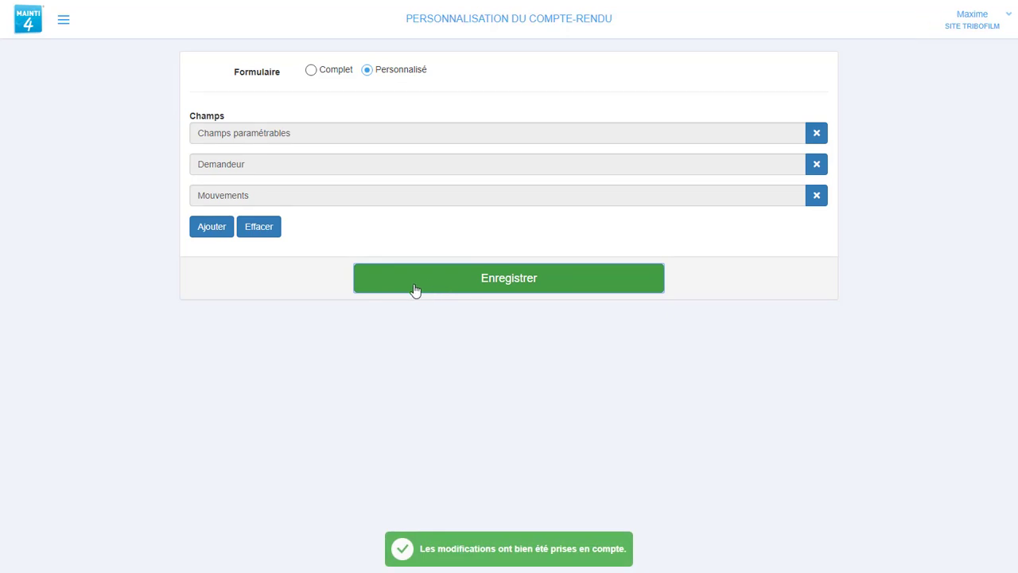
# Start a new report from the dashboard and examine the customised form's Mouvements, Champs paramétrables and Interventions sections and its header fields
pyautogui.click(29, 25)
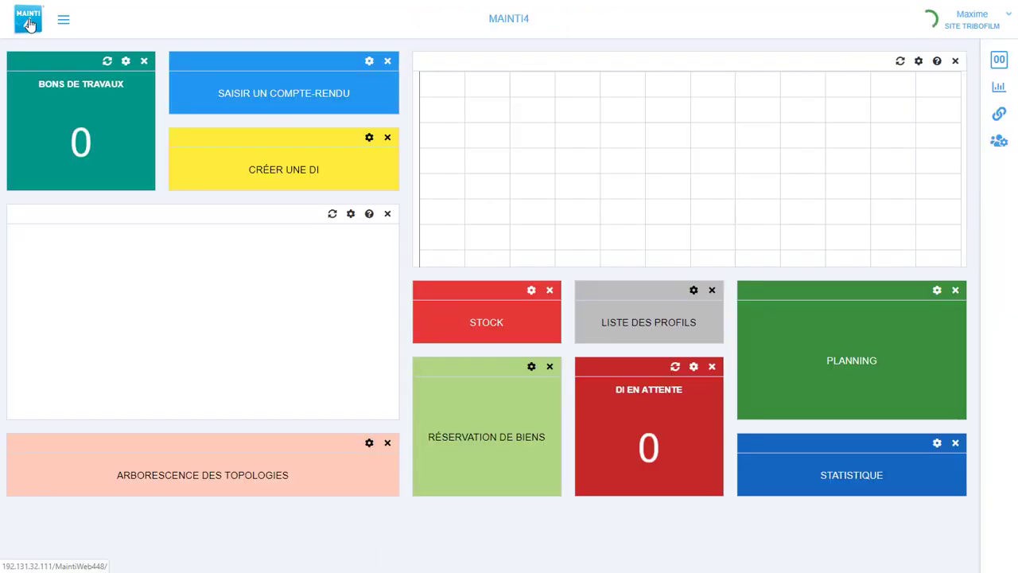
pyautogui.click(284, 102)
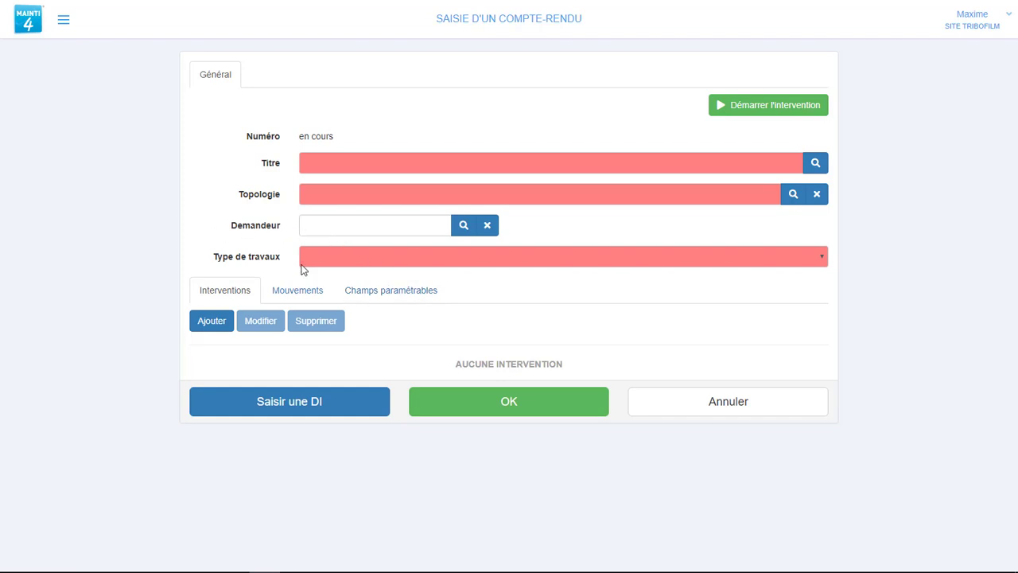
pyautogui.click(293, 292)
pyautogui.click(382, 299)
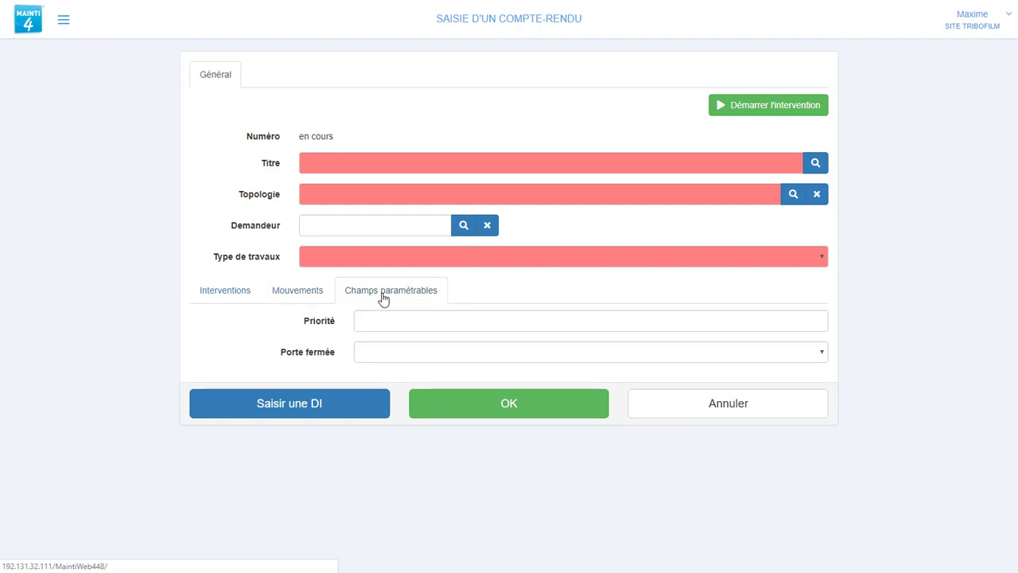
pyautogui.click(212, 295)
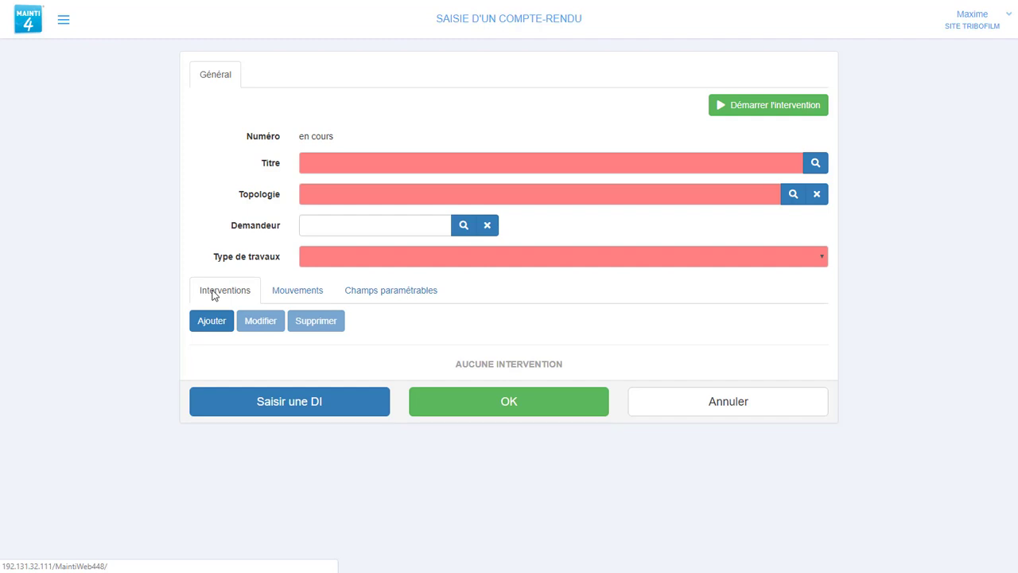
pyautogui.click(313, 160)
pyautogui.click(306, 196)
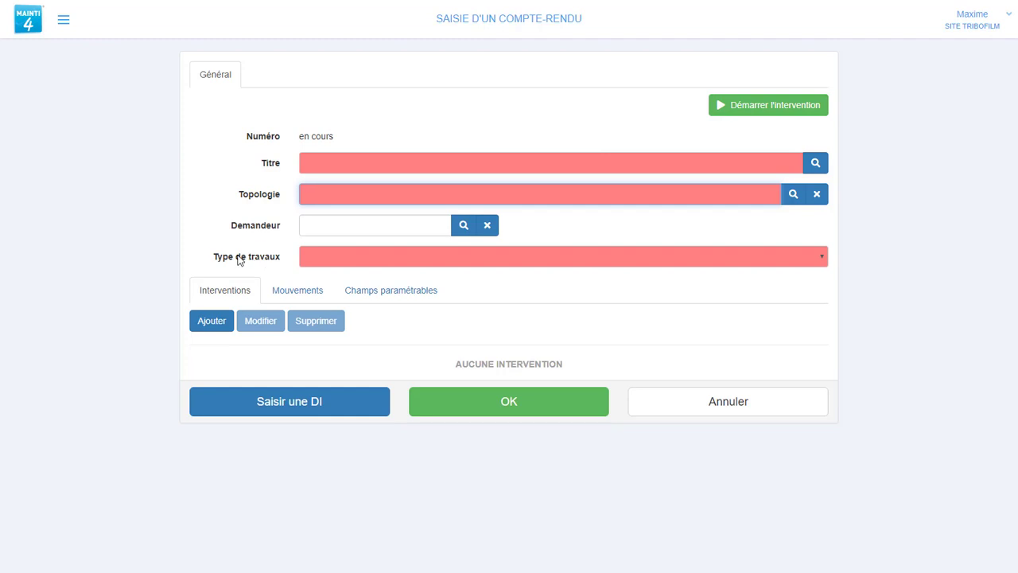
pyautogui.click(226, 347)
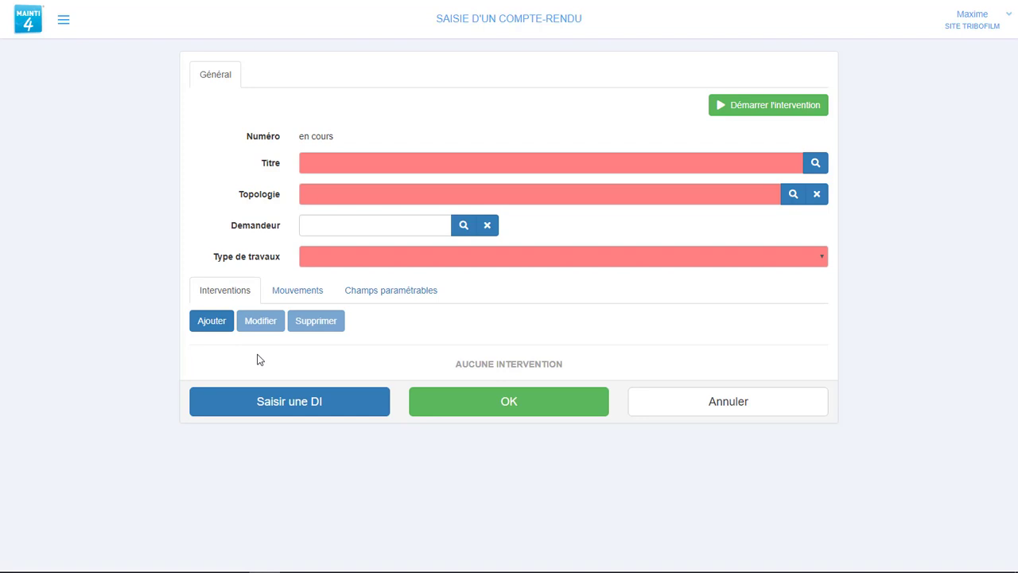
# Set Type de travaux to DEPANNAGE, examine the Compte rendu section's mandatory fields, and return to the dashboard without saving
pyautogui.click(390, 258)
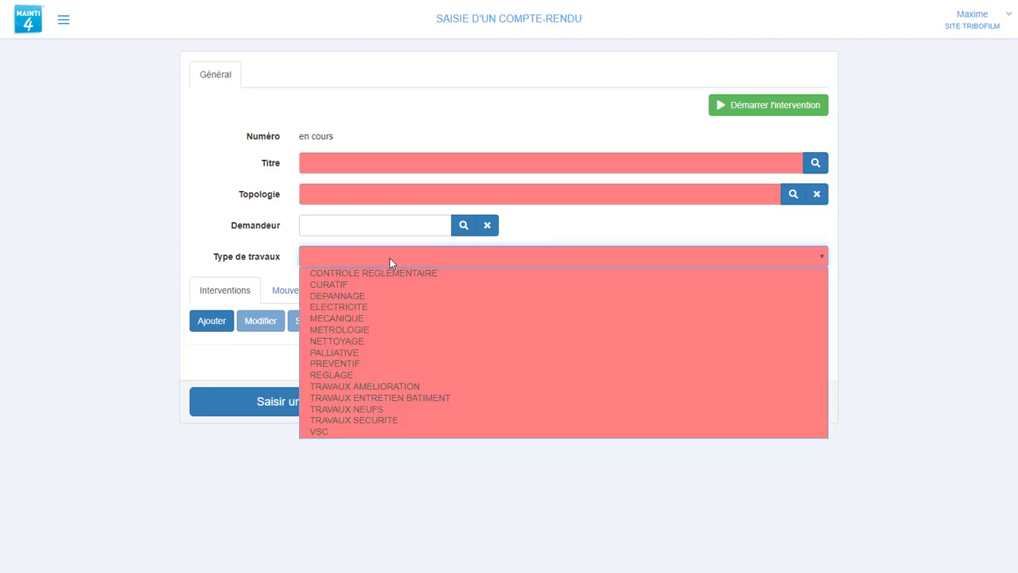
pyautogui.click(351, 300)
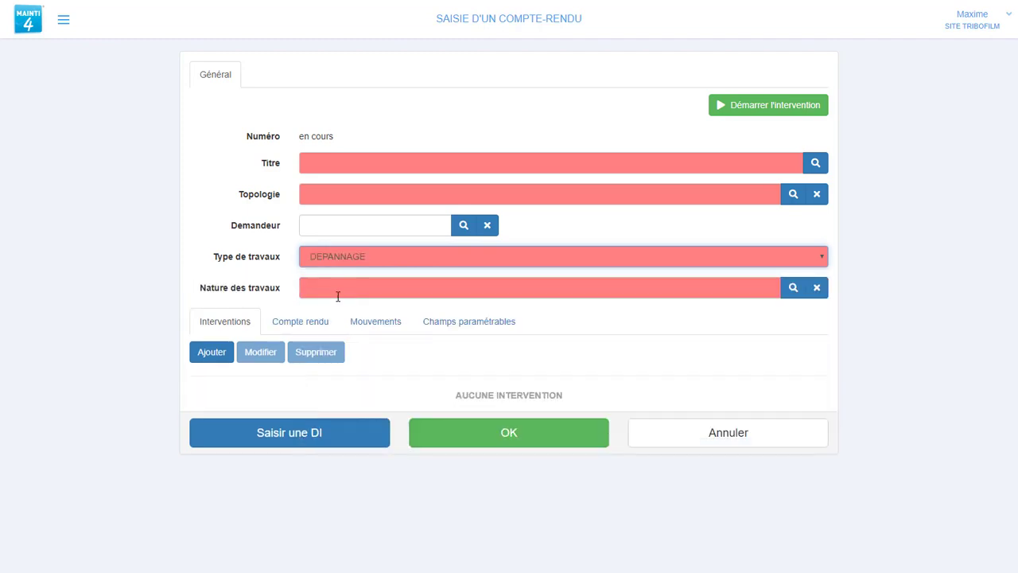
pyautogui.click(305, 324)
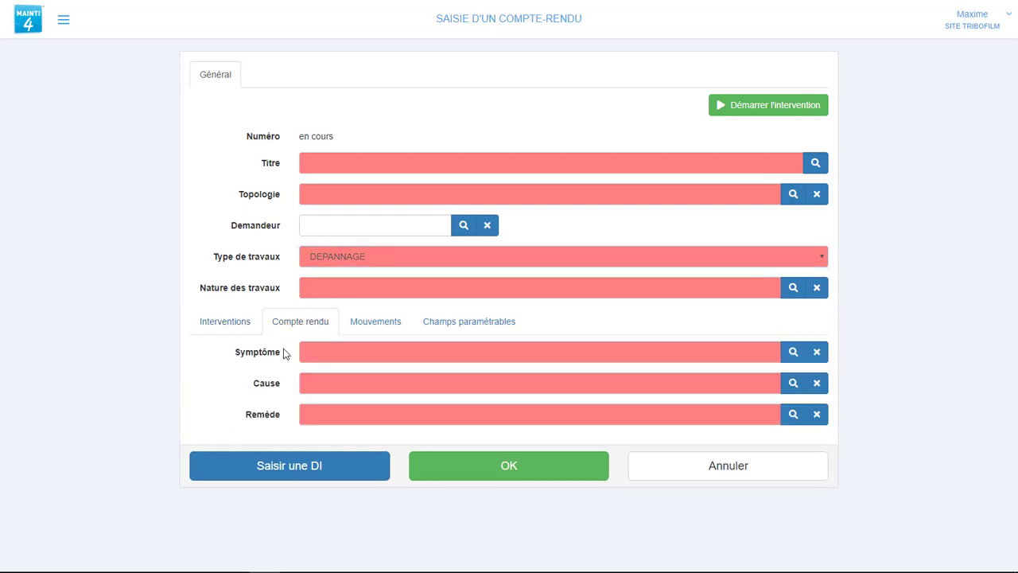
pyautogui.click(238, 326)
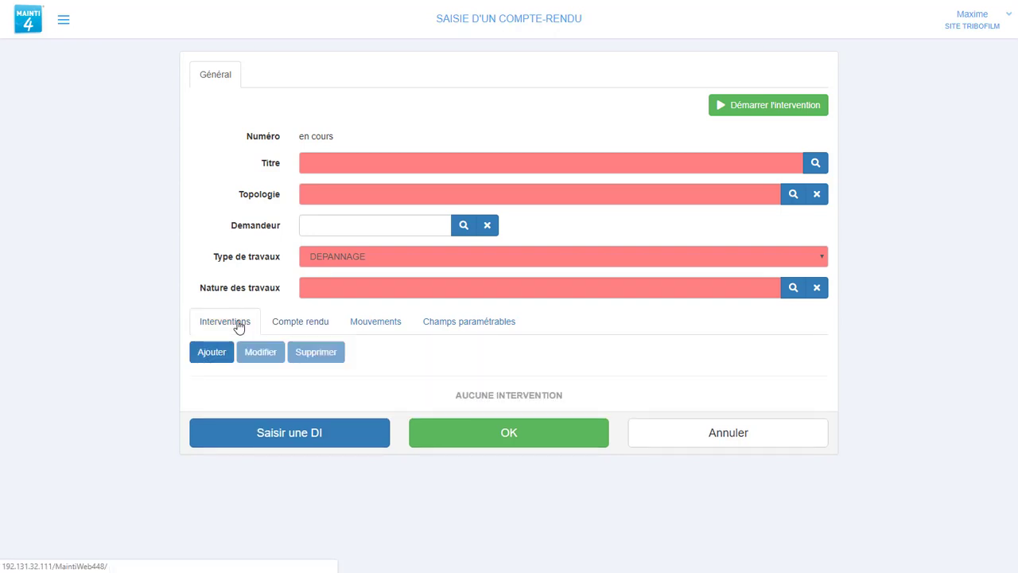
pyautogui.click(31, 27)
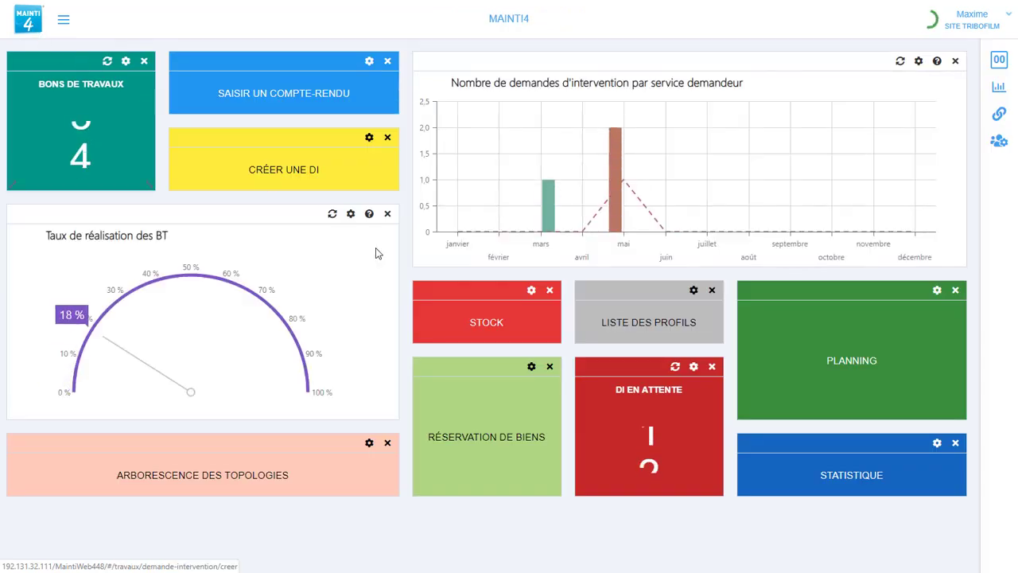